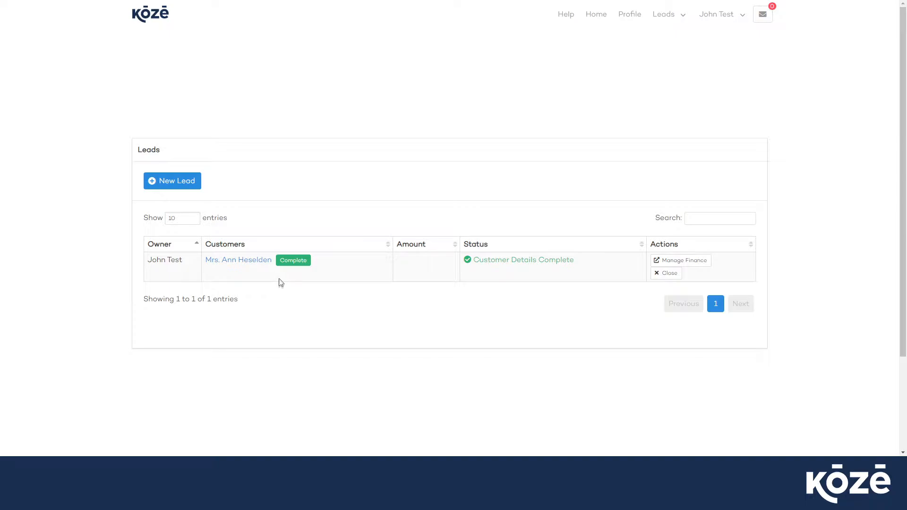
Open finance management for the listed customer's lead and set the amount to finance to 3000.
click(671, 264)
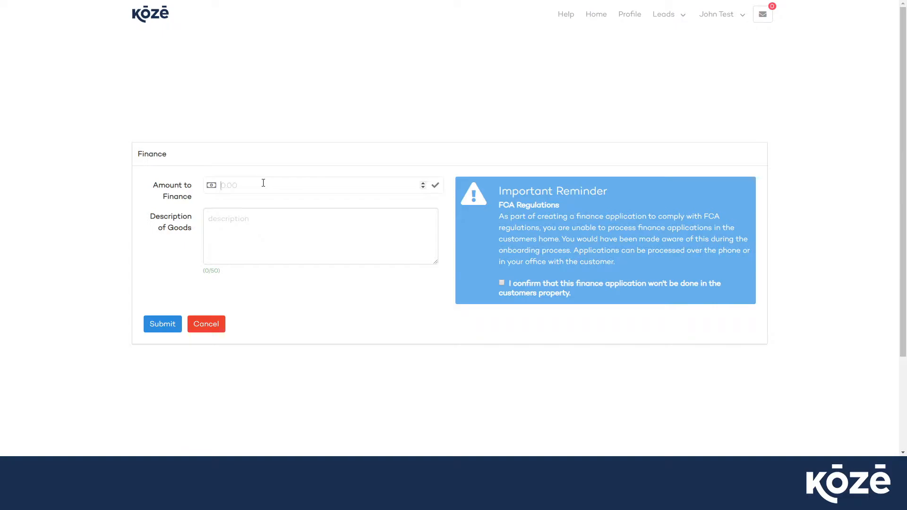
click(248, 233)
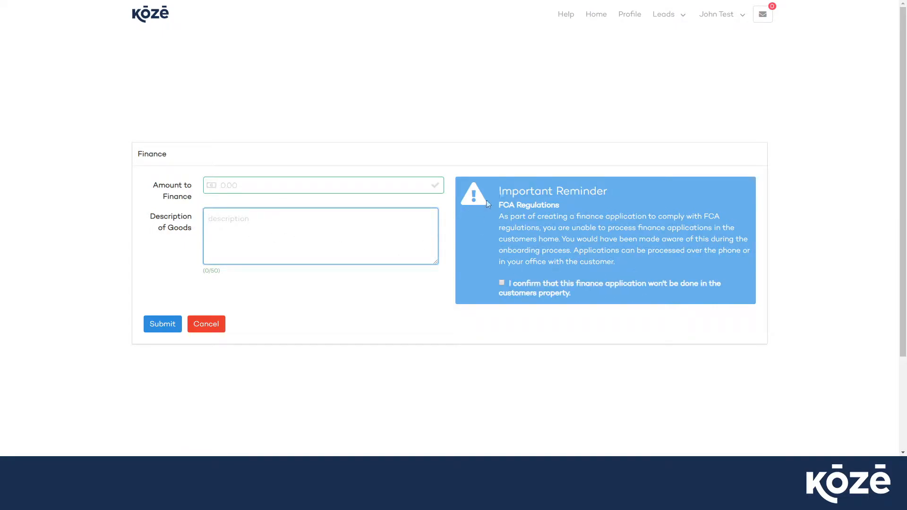
click(245, 186)
text(3000)
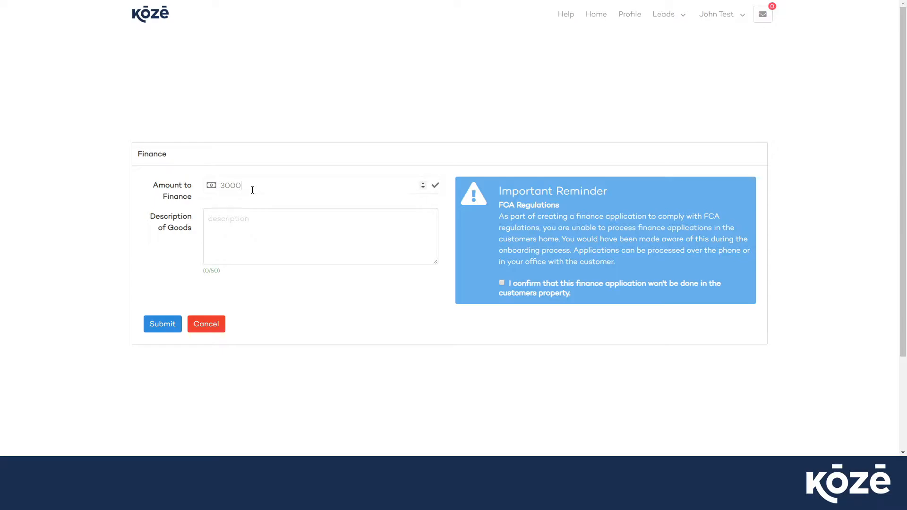
Enter "Vaillant ecoTEC pro 30" as the description of goods.
click(248, 222)
text(Vaillant eco)
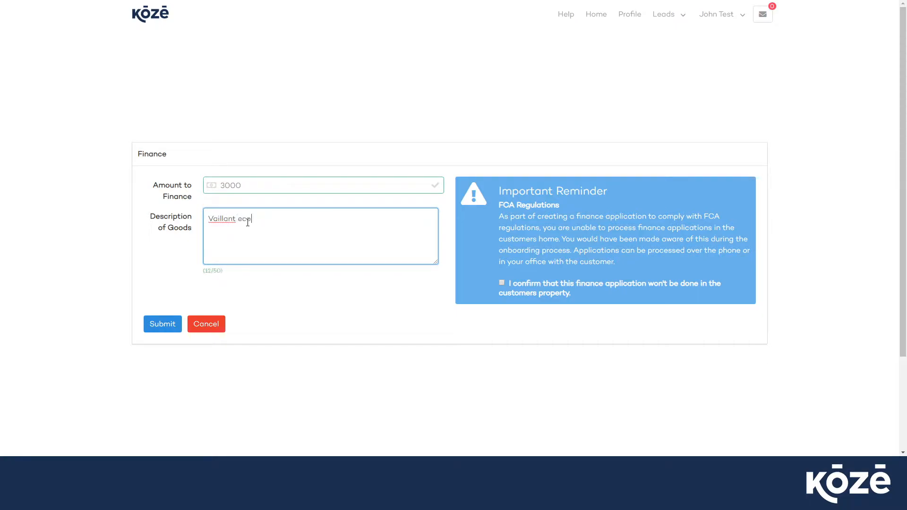
text(TEC pro30)
key(Left)
key(Left)
Confirm that the finance application won't be done in the customer's property and submit the finance details.
click(550, 239)
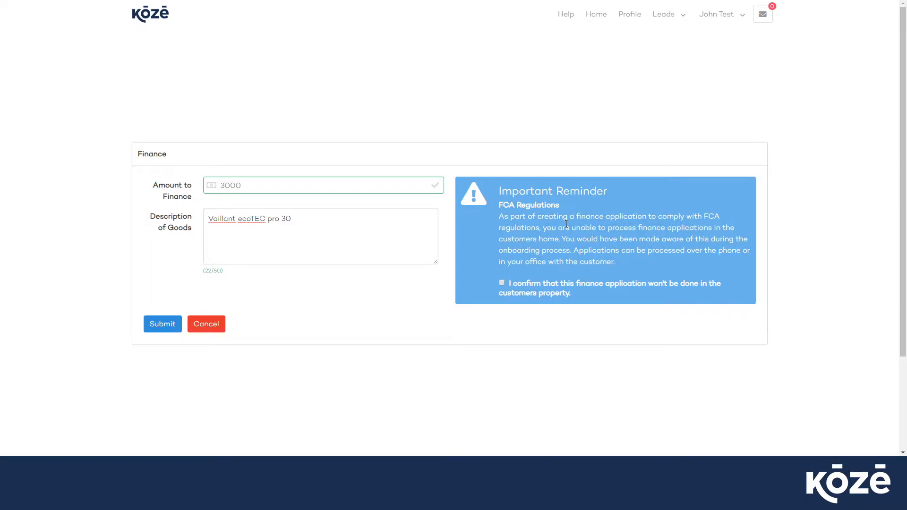
click(501, 283)
click(162, 326)
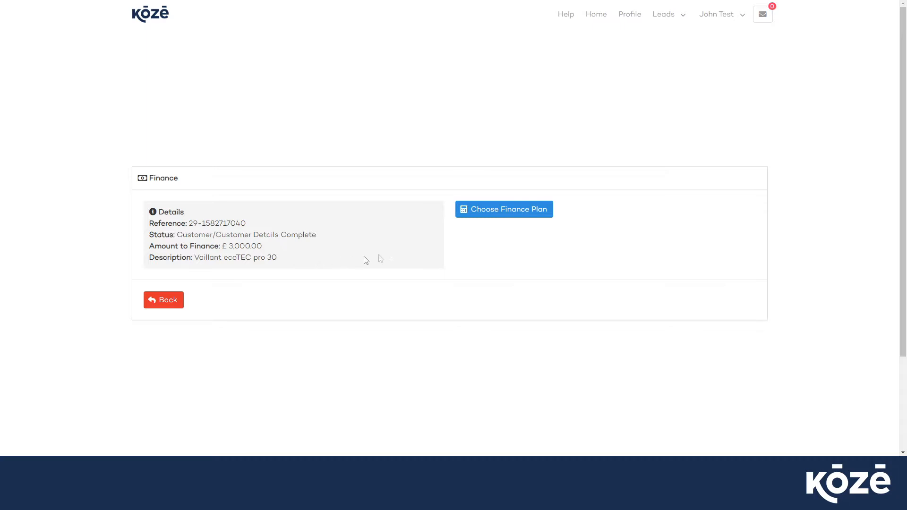
Choose the 60 months @ 11.9 APR finance plan for the lead and return to the leads list.
click(500, 209)
scroll(905, 127, down, 2)
drag(904, 128, 904, 142)
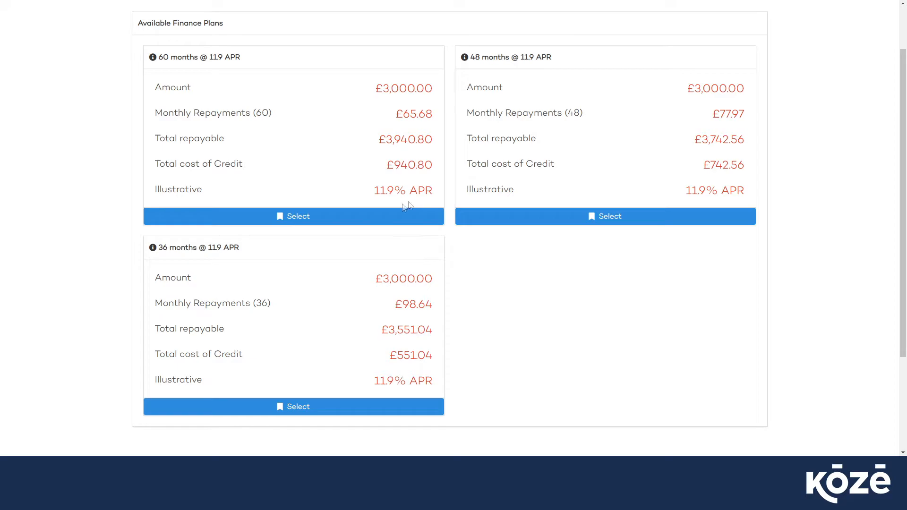
click(288, 220)
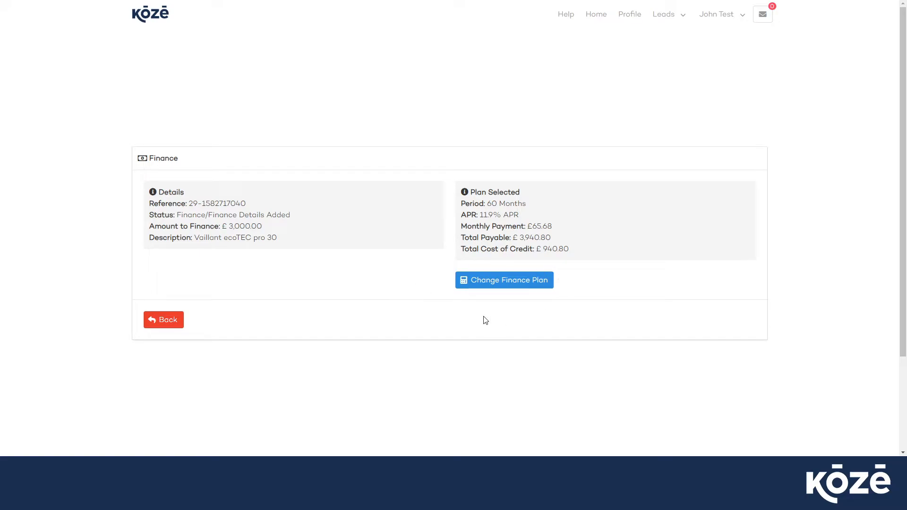
click(166, 322)
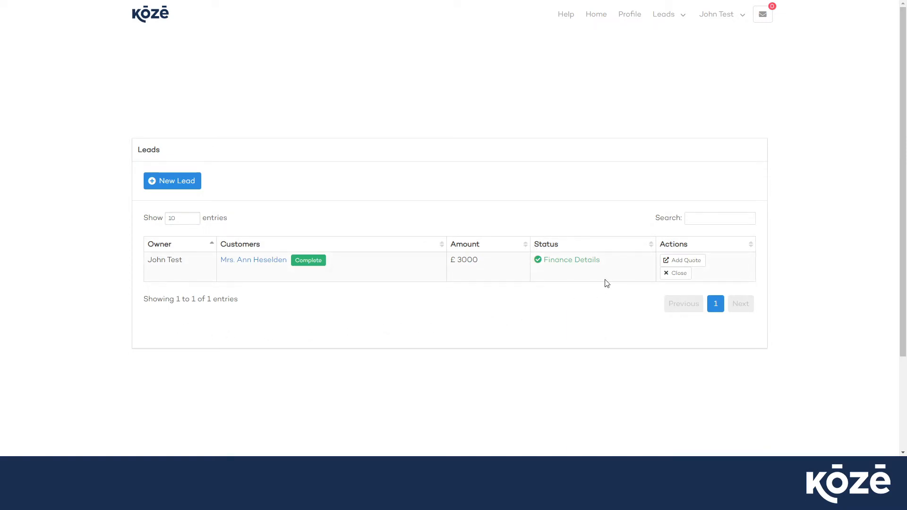
Add a quote to the lead by uploading the customer quotation file, and return to the leads list.
click(676, 261)
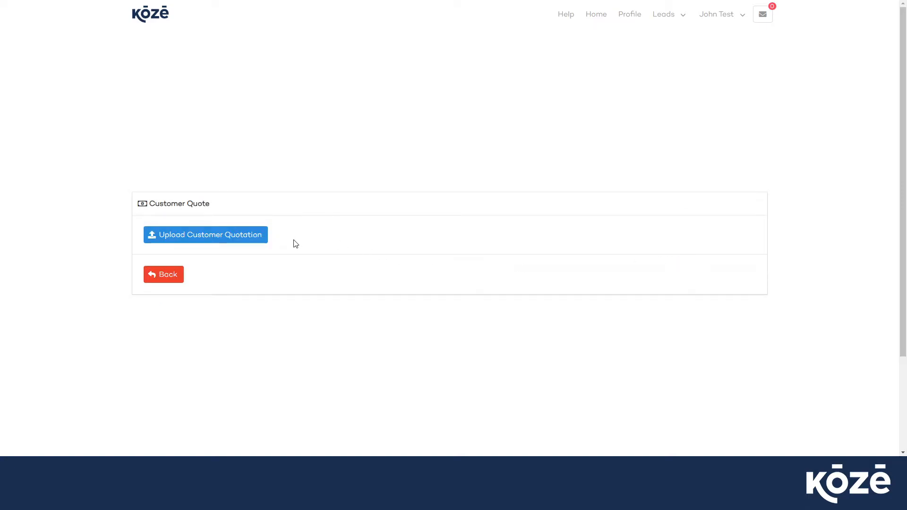
click(217, 237)
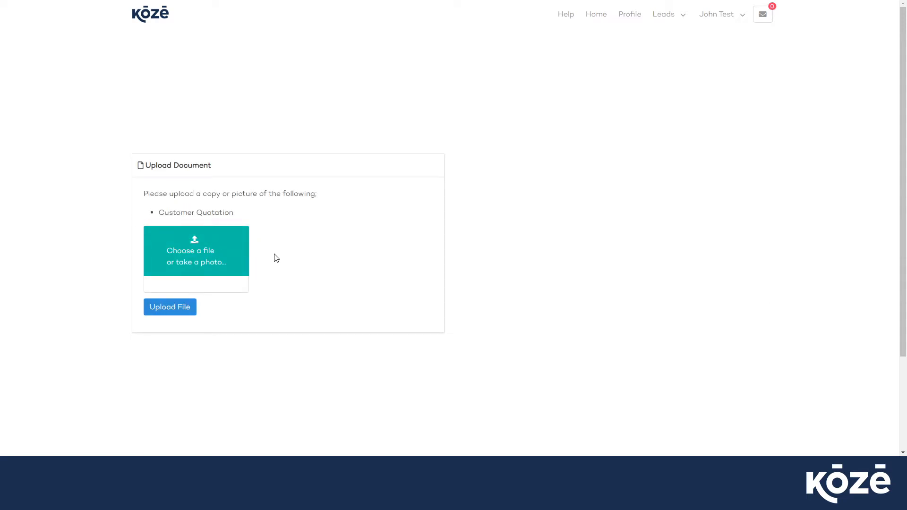
click(205, 253)
click(377, 206)
click(170, 312)
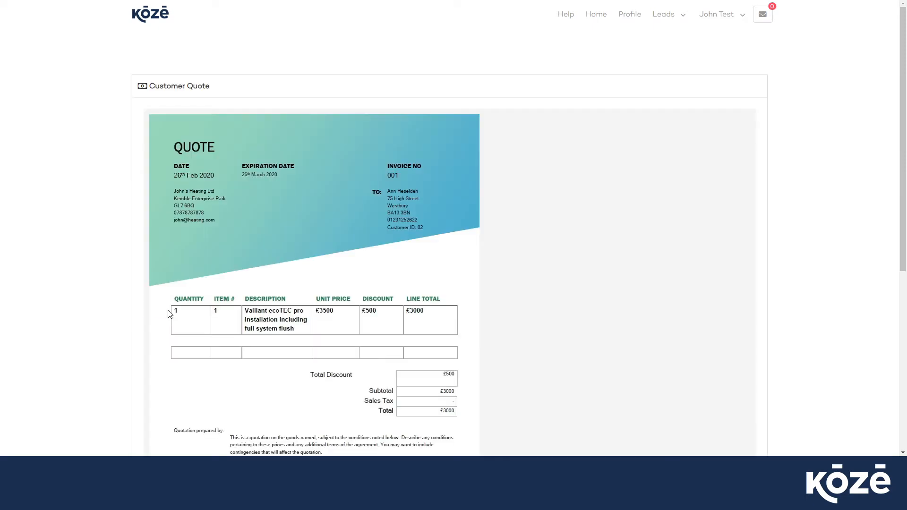
drag(902, 117, 905, 284)
click(162, 310)
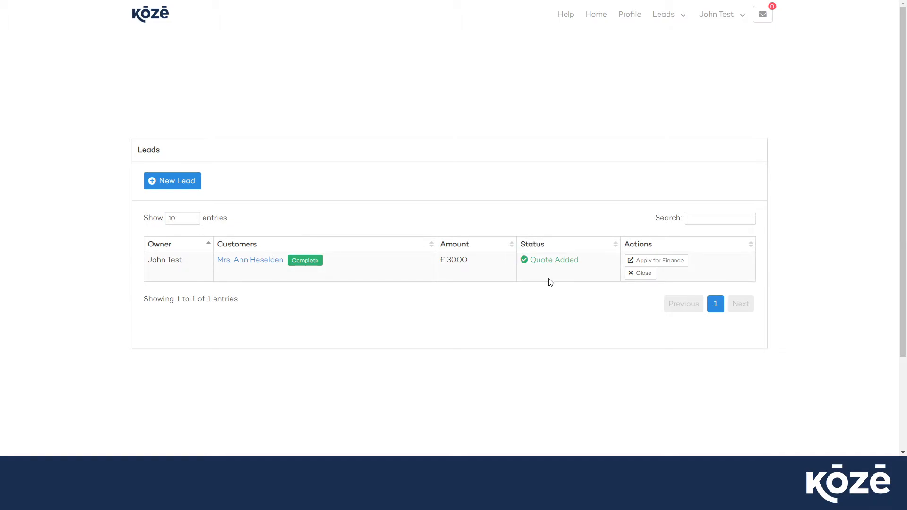
Start the lead's finance application, confirm the age, employment or pension, and UK residency criteria, and agree to proceed.
click(642, 264)
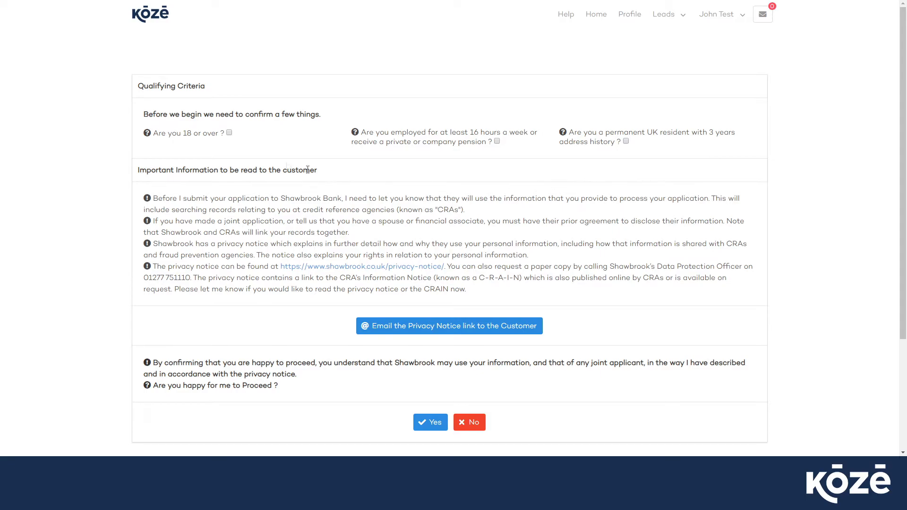
click(229, 133)
click(497, 142)
click(626, 141)
click(431, 425)
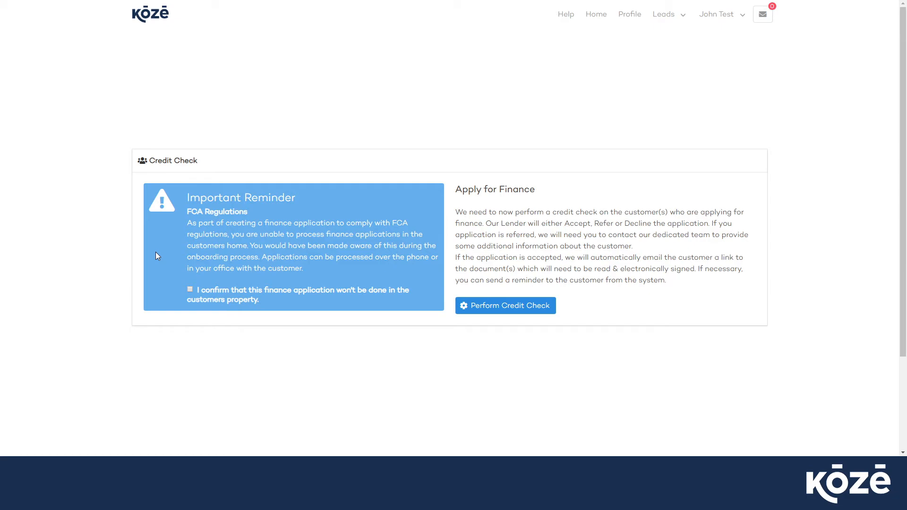
Confirm the FCA reminder about the customer's property and run the credit check on the customer.
click(191, 292)
click(190, 291)
click(496, 309)
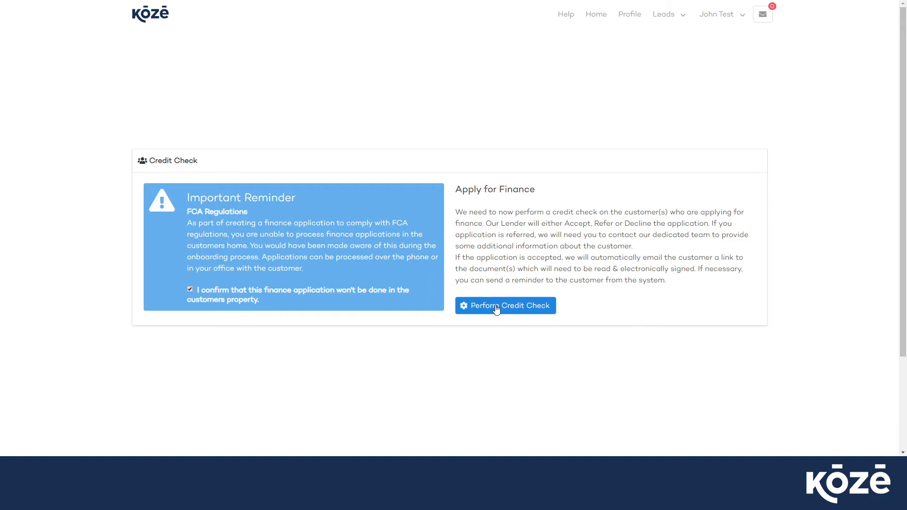